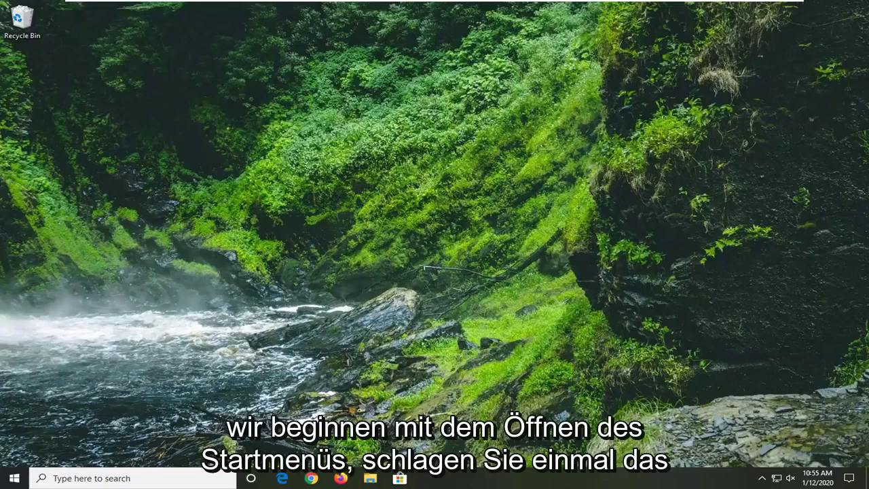
# Step: Search 'regedit' in Start and run Registry Editor as administrator, approving the UAC prompt
pyautogui.click(8, 478)
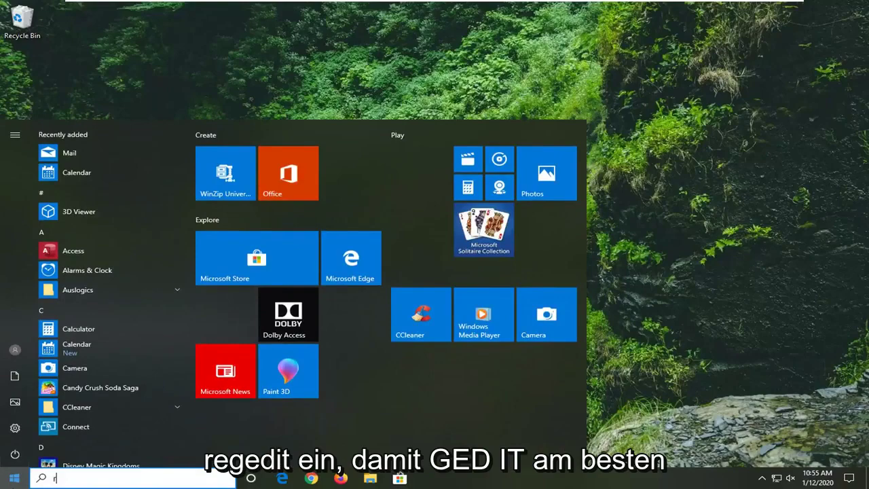
pyautogui.write('regedit')
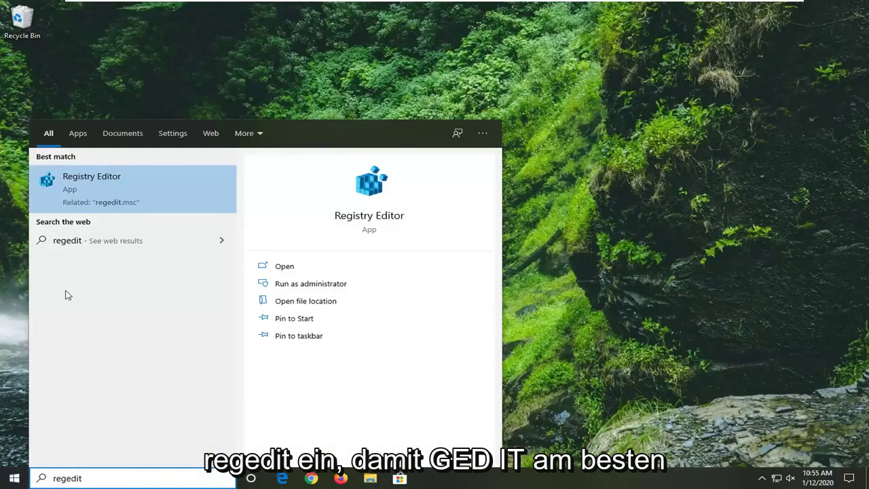
pyautogui.rightClick(86, 181)
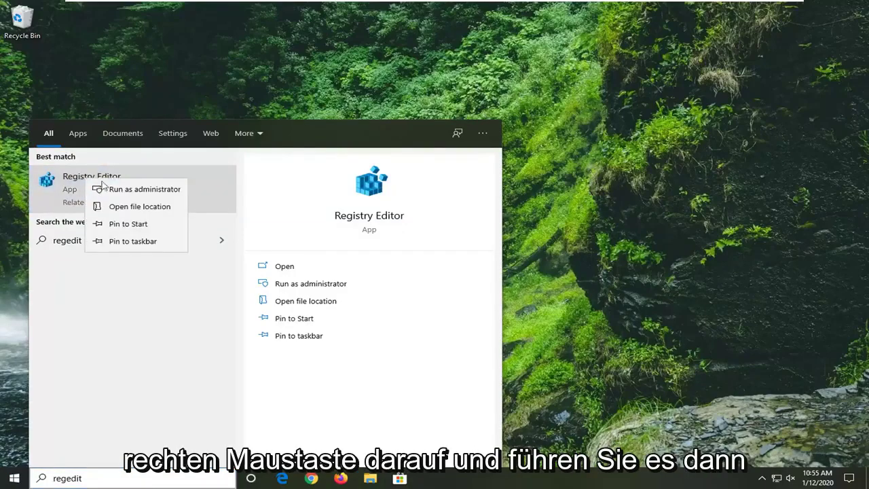
pyautogui.click(101, 189)
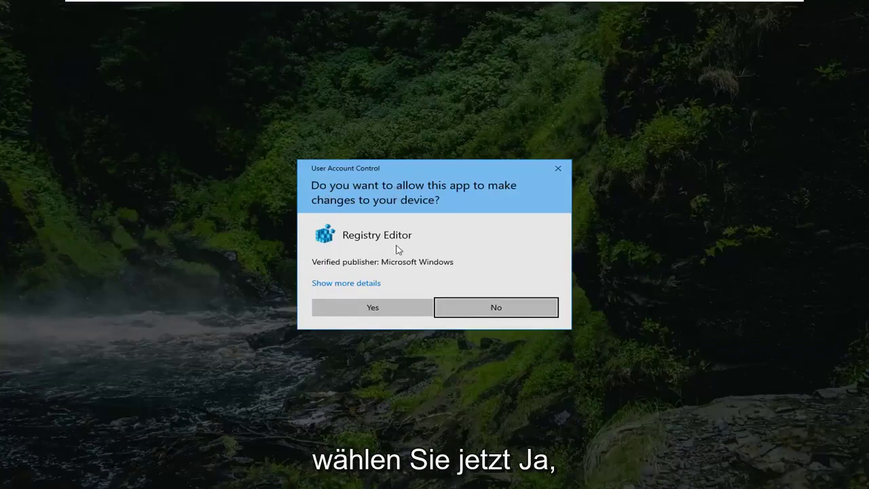
pyautogui.click(386, 306)
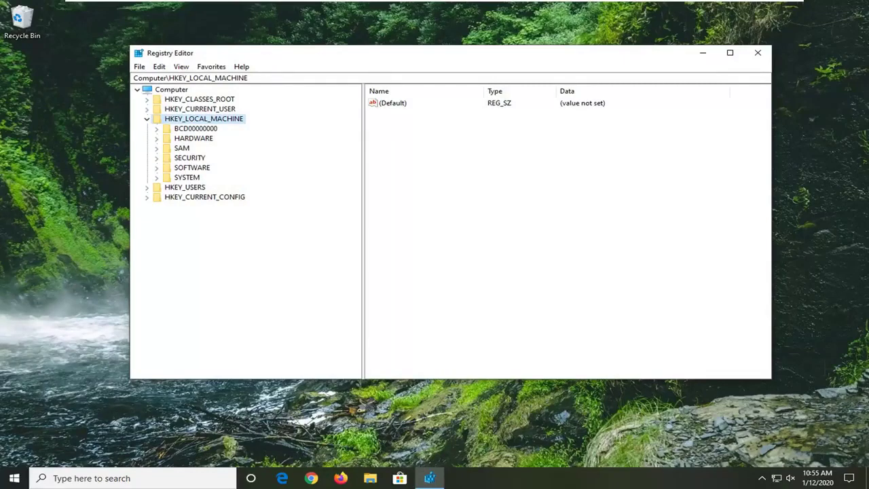
# Step: Collapse HKEY_LOCAL_MACHINE, select Computer, and cancel the registry Export dialog without saving
pyautogui.click(146, 119)
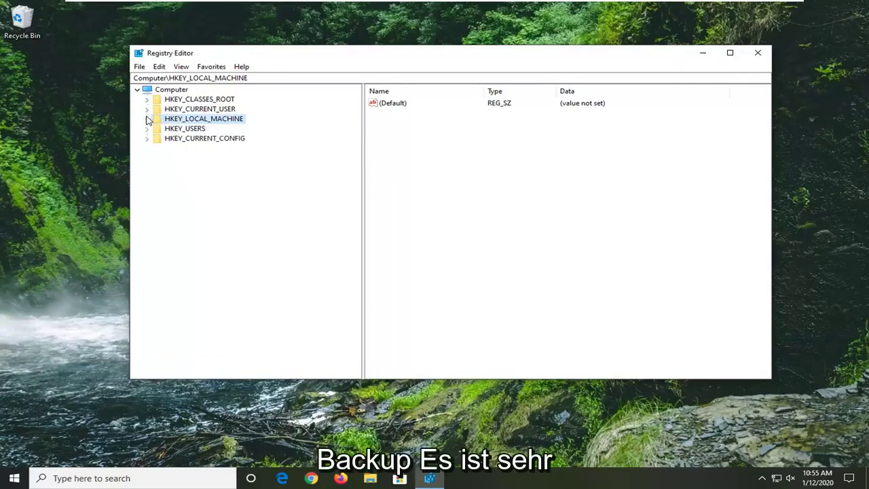
pyautogui.click(162, 91)
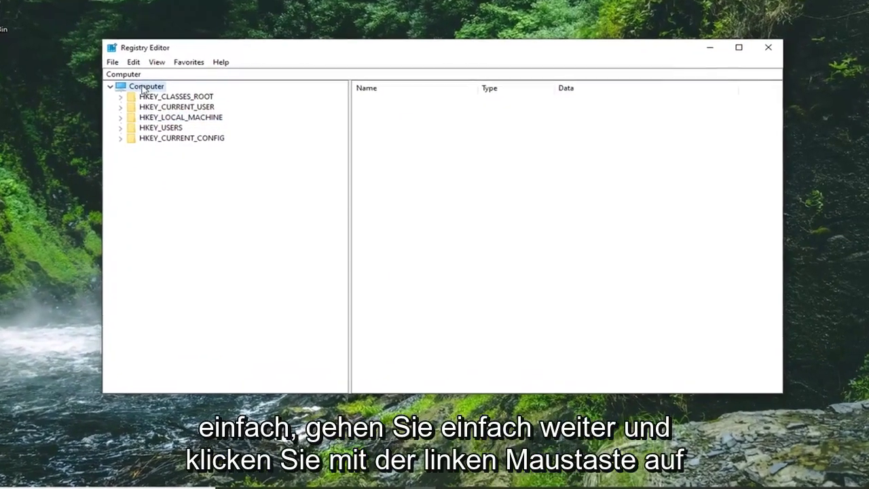
pyautogui.click(93, 59)
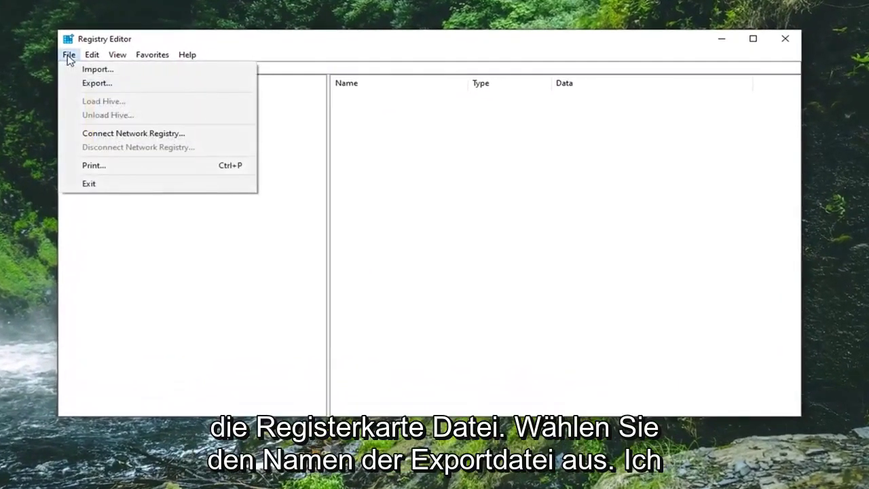
pyautogui.click(88, 83)
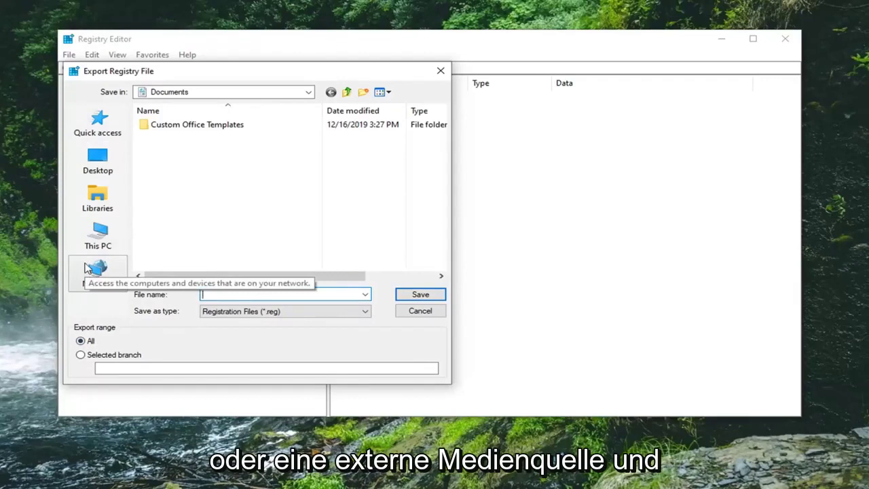
pyautogui.click(420, 311)
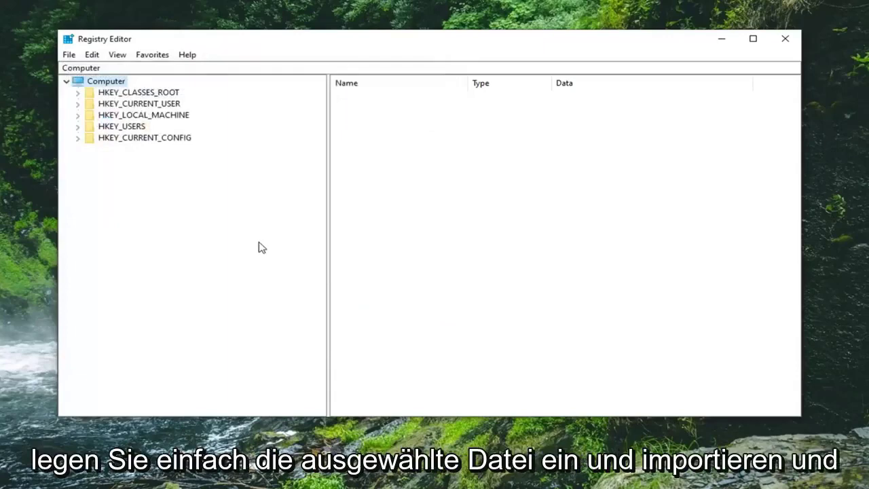
# Step: Open the registry Import dialog from the File menu and cancel it
pyautogui.click(70, 55)
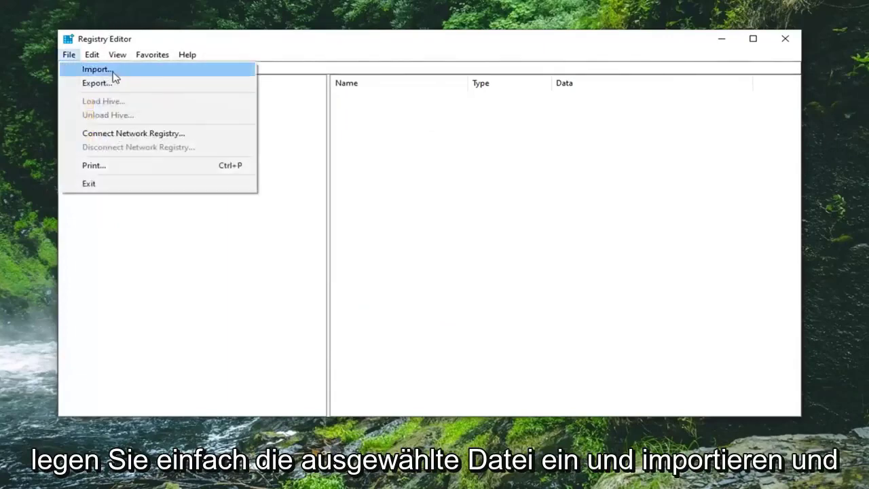
pyautogui.click(112, 70)
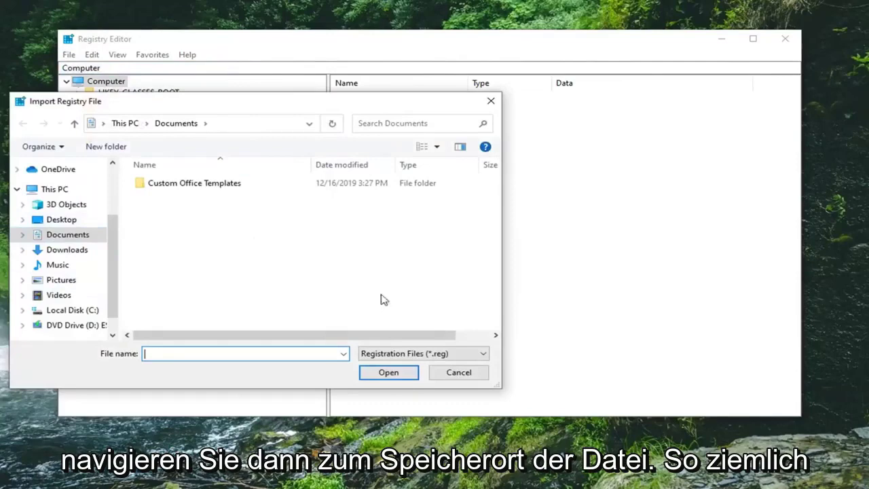
pyautogui.click(458, 372)
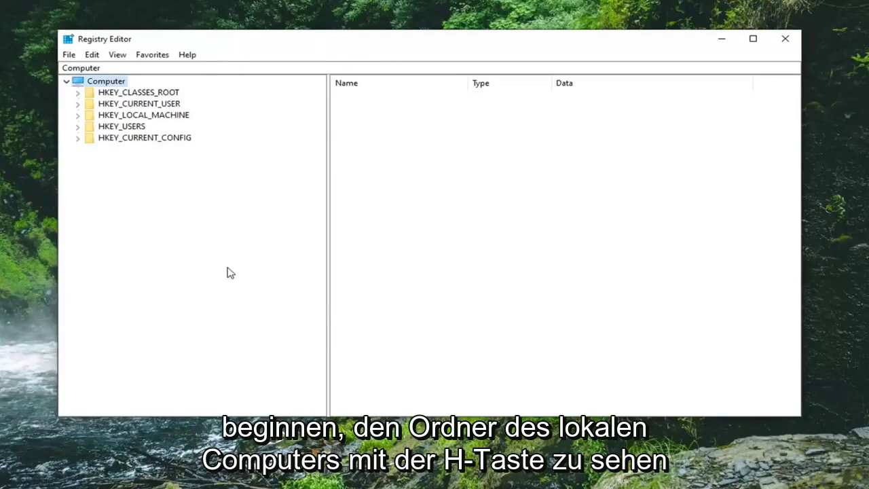
# Step: Expand HKEY_LOCAL_MACHINE > SOFTWARE > Microsoft in the registry tree
pyautogui.click(146, 118)
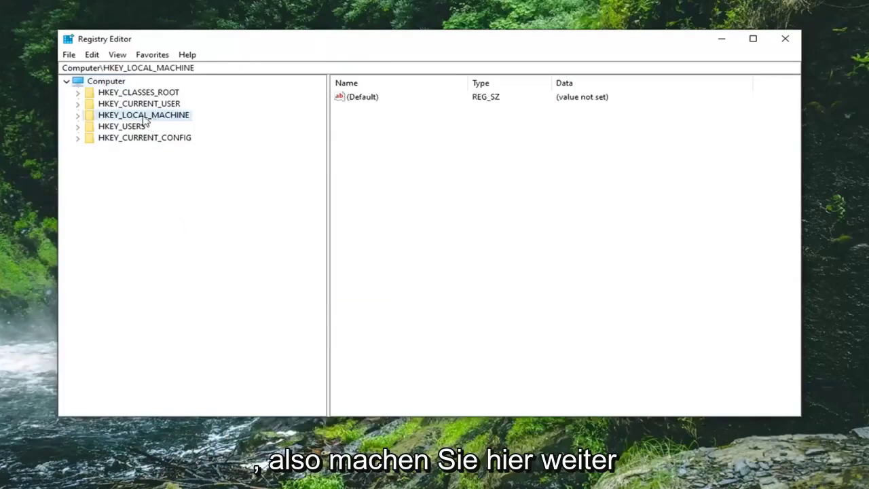
pyautogui.doubleClick(143, 119)
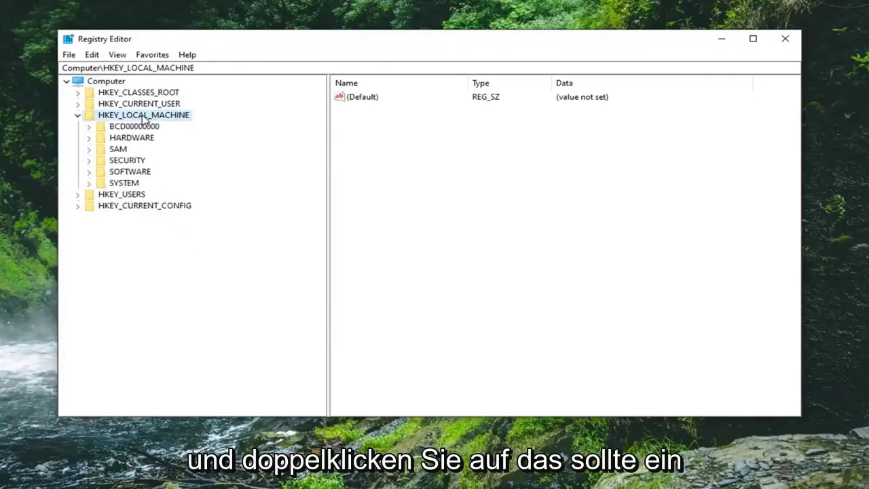
pyautogui.click(120, 175)
pyautogui.doubleClick(121, 176)
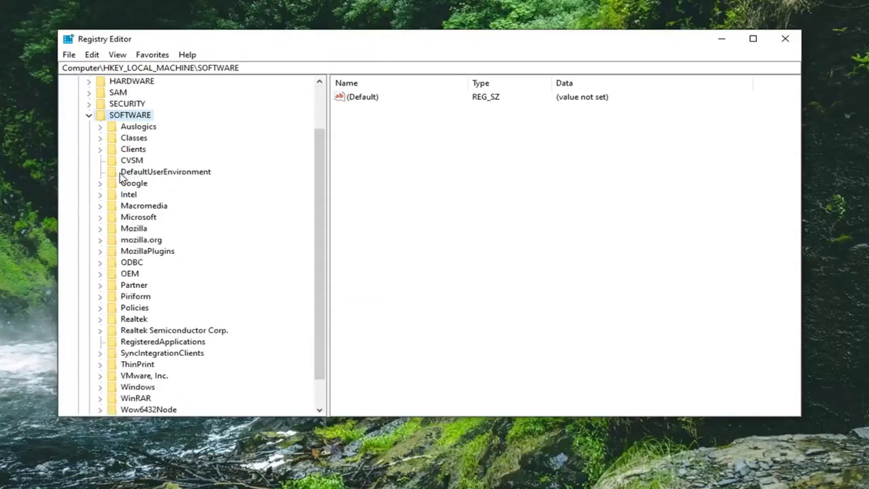
pyautogui.click(139, 219)
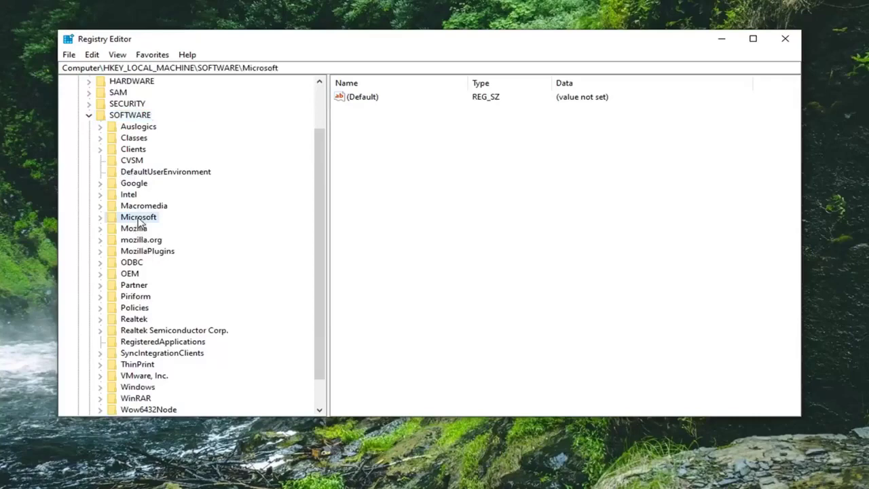
pyautogui.doubleClick(140, 219)
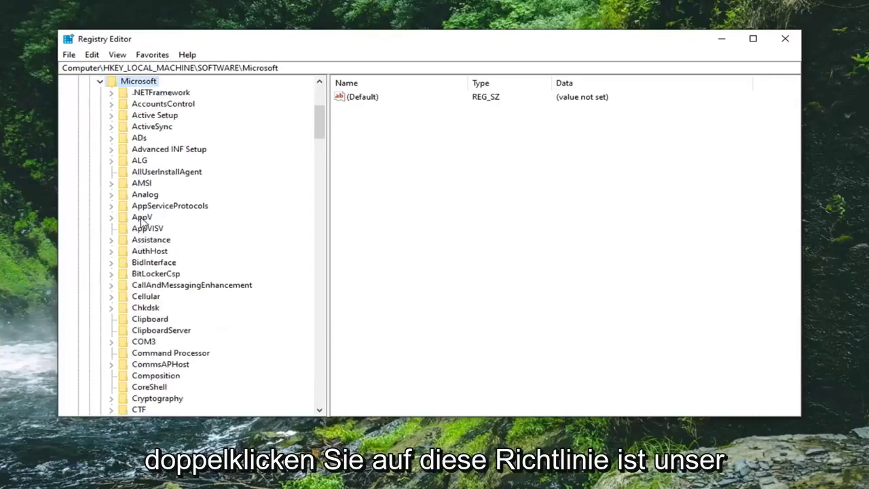
pyautogui.scroll(-10, 151, 254)
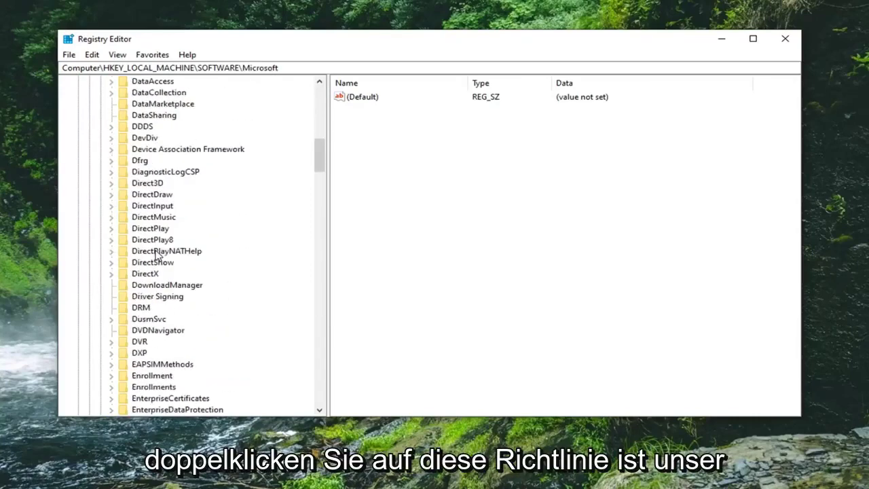
pyautogui.scroll(-20, 160, 268)
# Step: Expand PolicyManager > default and select ApplicationManagement to list its subkeys
pyautogui.click(140, 275)
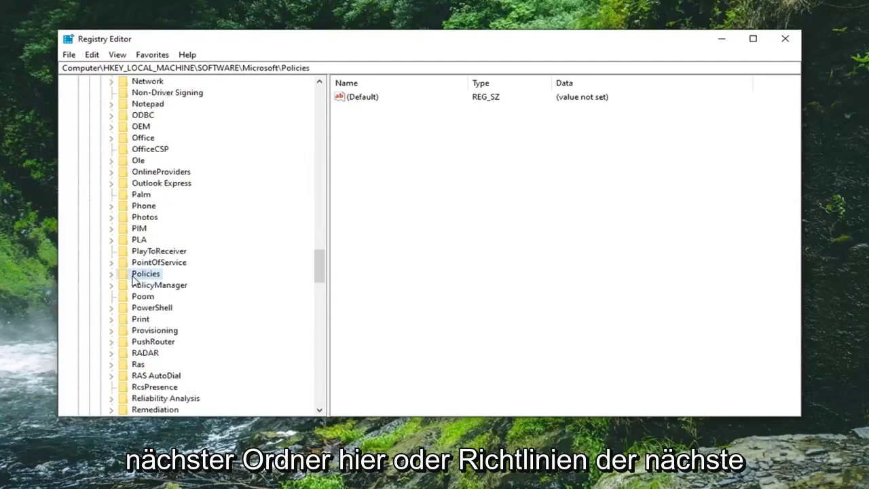
pyautogui.doubleClick(140, 274)
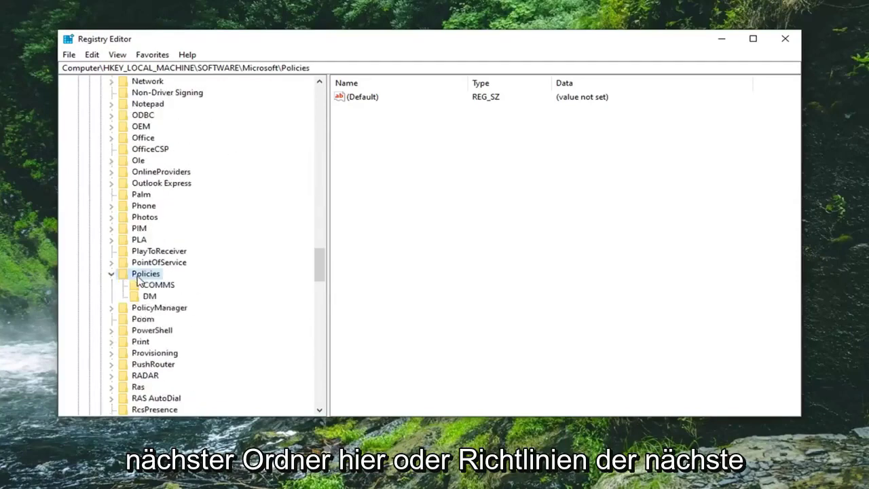
pyautogui.doubleClick(139, 274)
pyautogui.scroll(20, 138, 272)
pyautogui.scroll(-20, 138, 271)
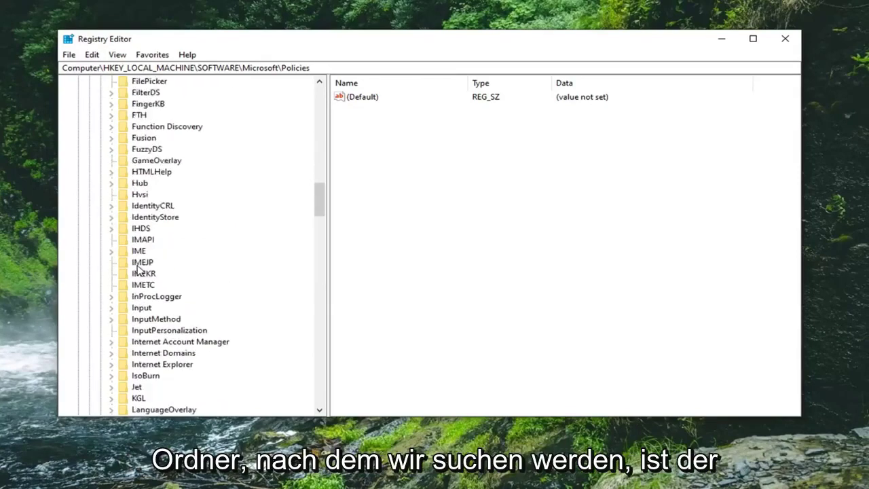
pyautogui.scroll(-5, 138, 270)
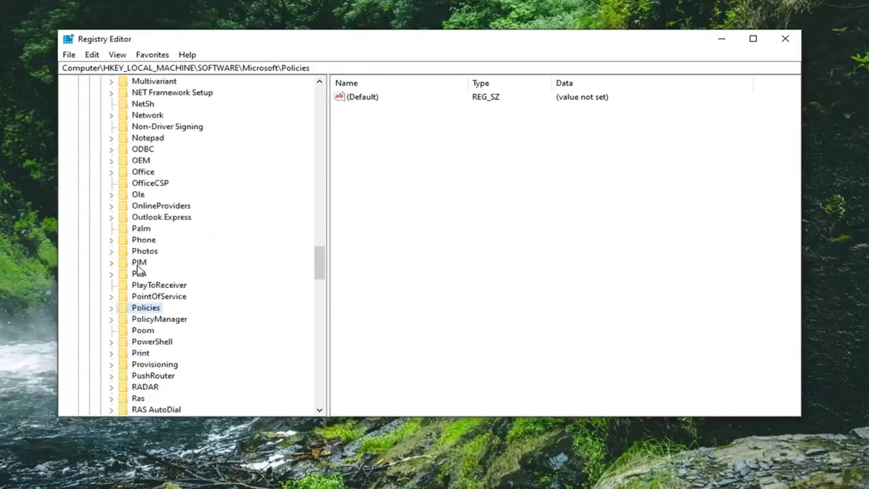
pyautogui.click(156, 285)
pyautogui.doubleClick(156, 285)
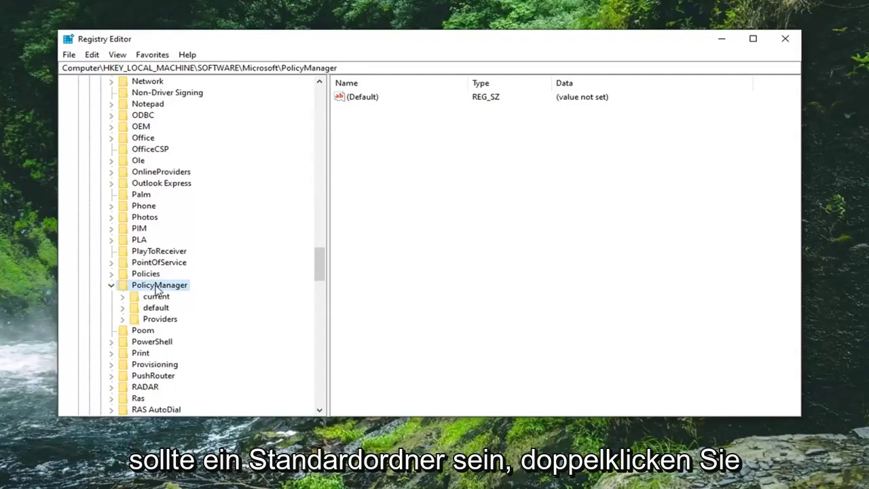
pyautogui.doubleClick(155, 308)
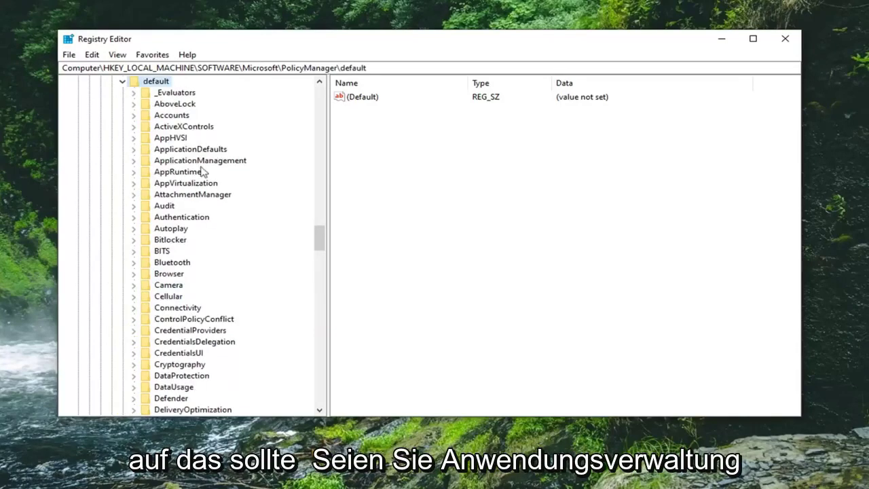
pyautogui.click(223, 162)
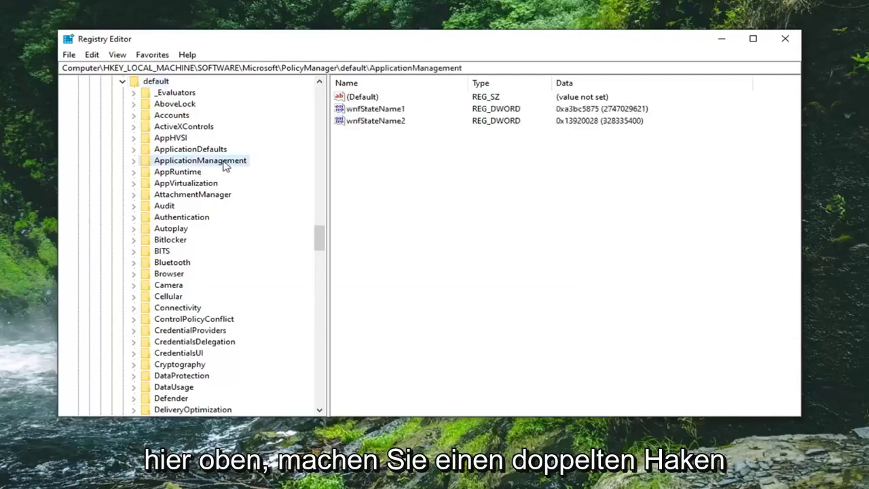
pyautogui.doubleClick(223, 163)
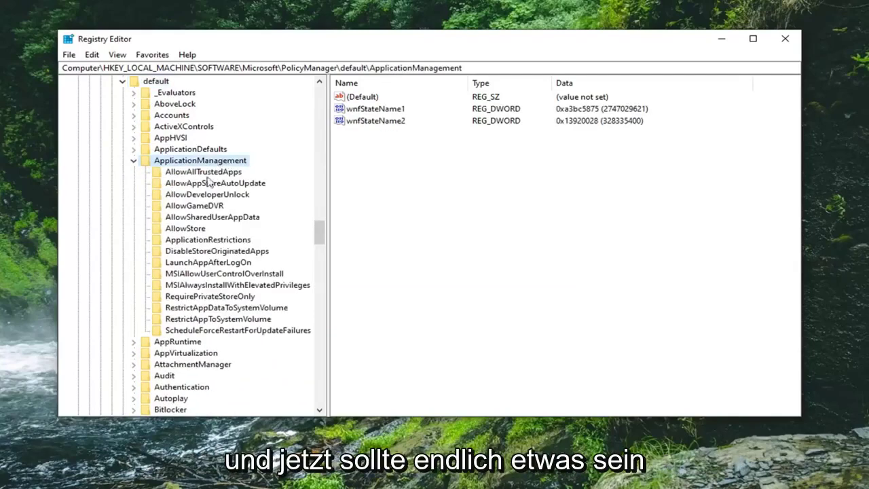
pyautogui.click(206, 207)
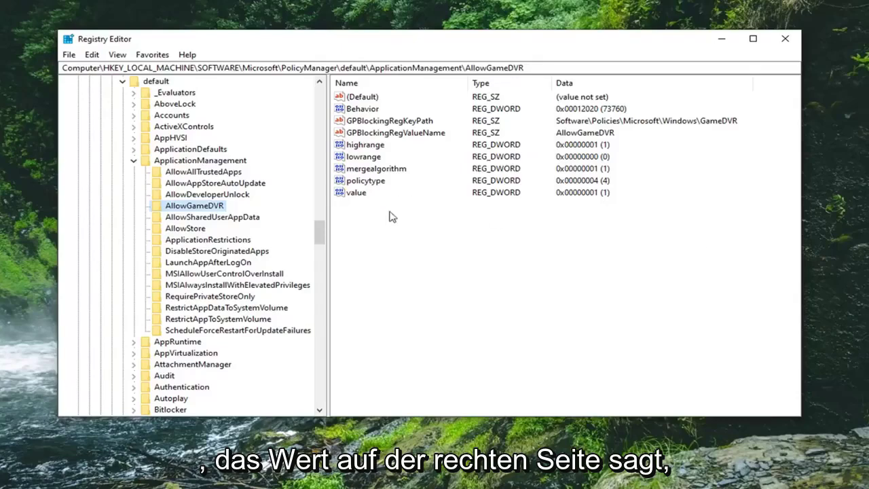
pyautogui.click(355, 193)
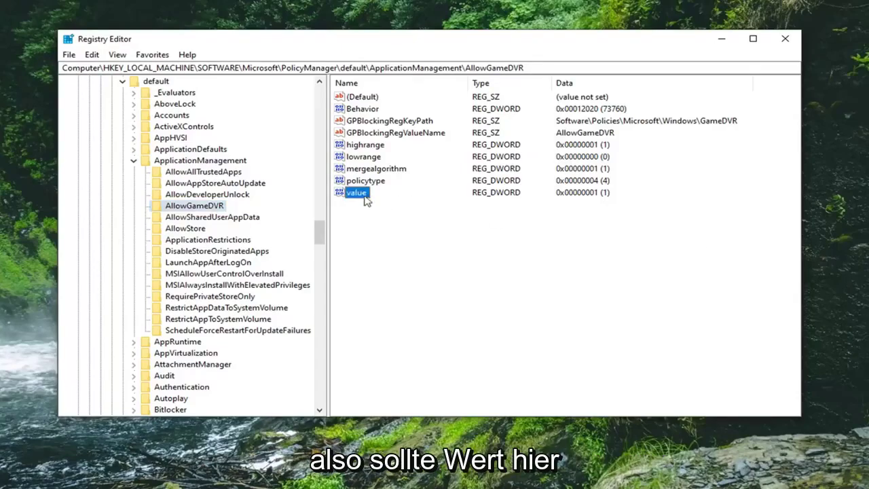
# Step: Change the AllowGameDVR 'value' DWORD data from 1 to 0 and confirm
pyautogui.doubleClick(355, 194)
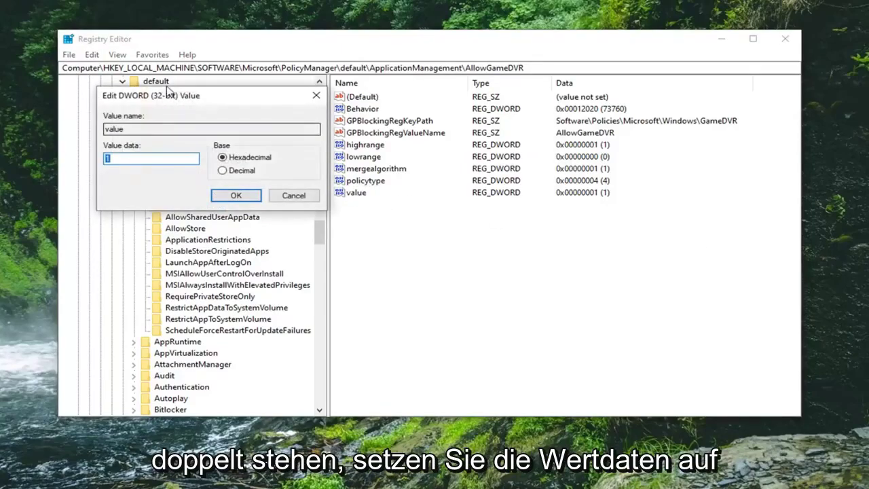
pyautogui.moveTo(166, 99); pyautogui.dragTo(419, 132)
pyautogui.click(361, 186)
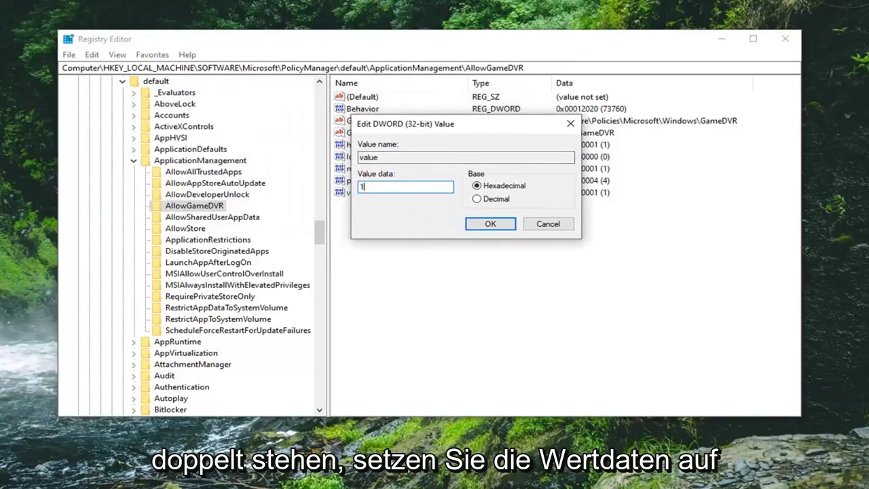
pyautogui.moveTo(363, 187); pyautogui.dragTo(315, 192)
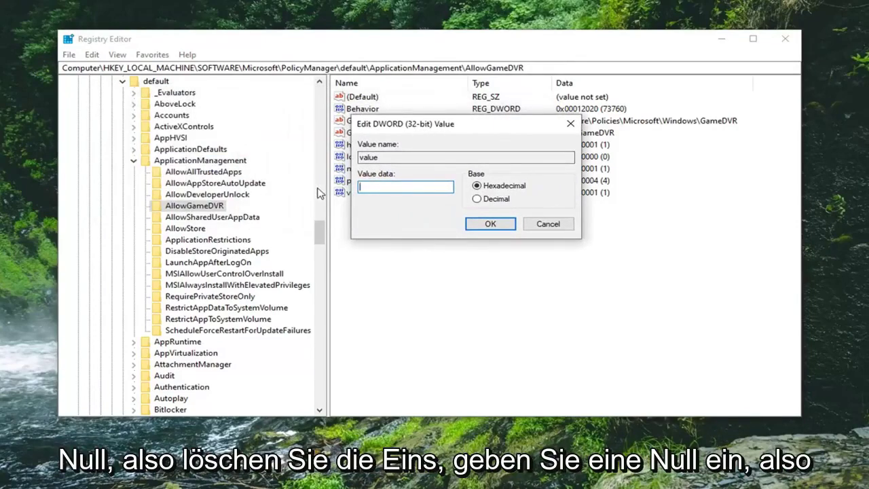
pyautogui.write('0')
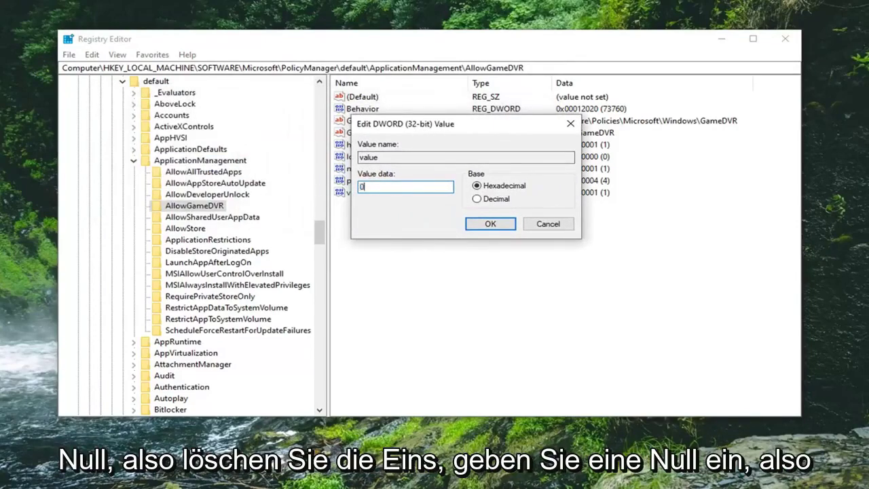
pyautogui.click(482, 225)
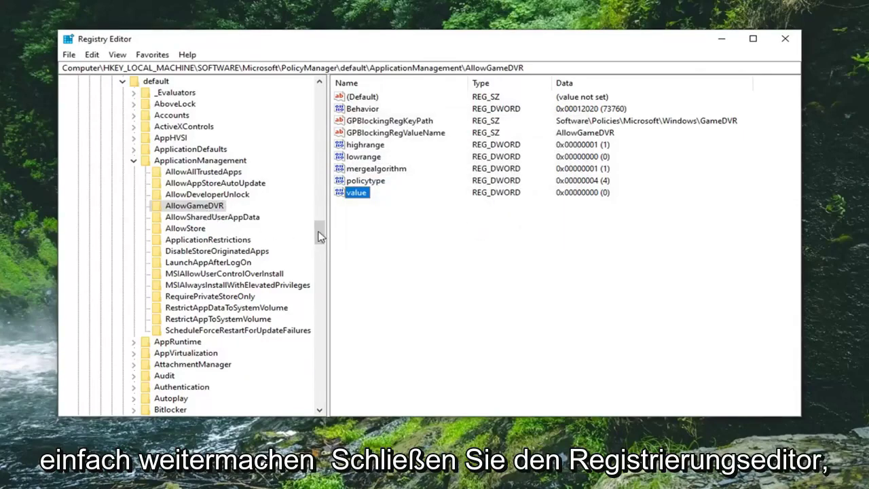
# Step: Collapse the ApplicationManagement, default and PolicyManager keys
pyautogui.moveTo(315, 235); pyautogui.dragTo(314, 219)
pyautogui.click(134, 375)
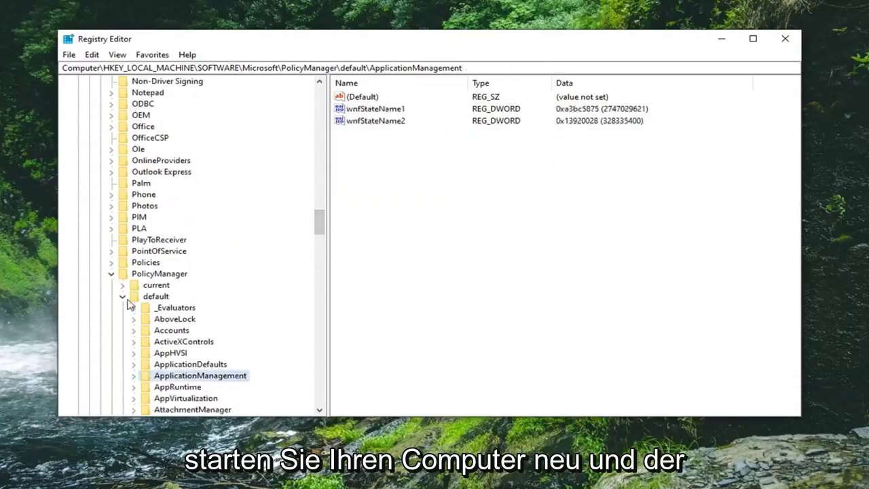
pyautogui.click(122, 296)
pyautogui.click(111, 273)
pyautogui.moveTo(316, 270); pyautogui.dragTo(322, 155)
pyautogui.scroll(15, 111, 242)
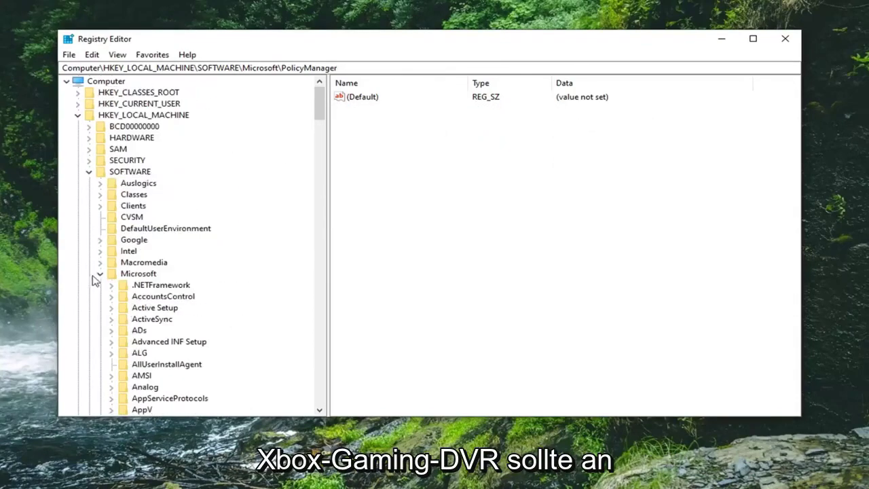
# Step: Collapse Microsoft, SOFTWARE and HKEY_LOCAL_MACHINE, returning to the Computer root
pyautogui.click(100, 274)
pyautogui.click(88, 171)
pyautogui.click(77, 115)
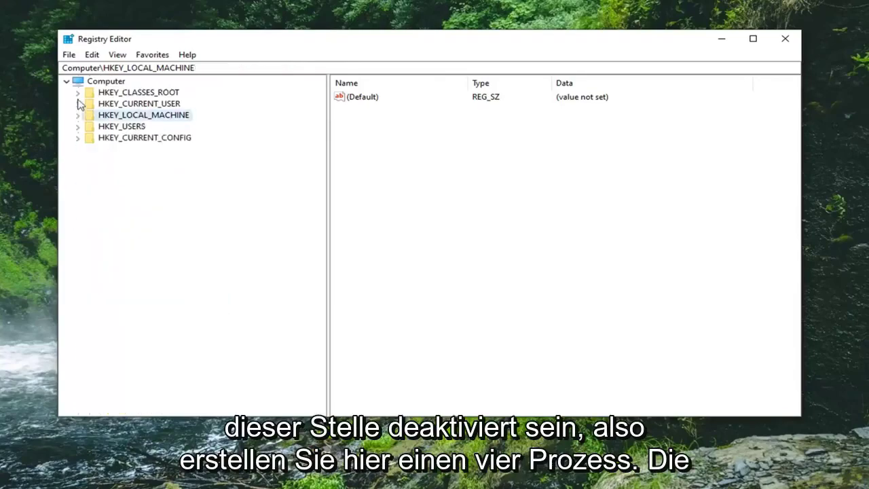
pyautogui.click(85, 93)
pyautogui.click(77, 81)
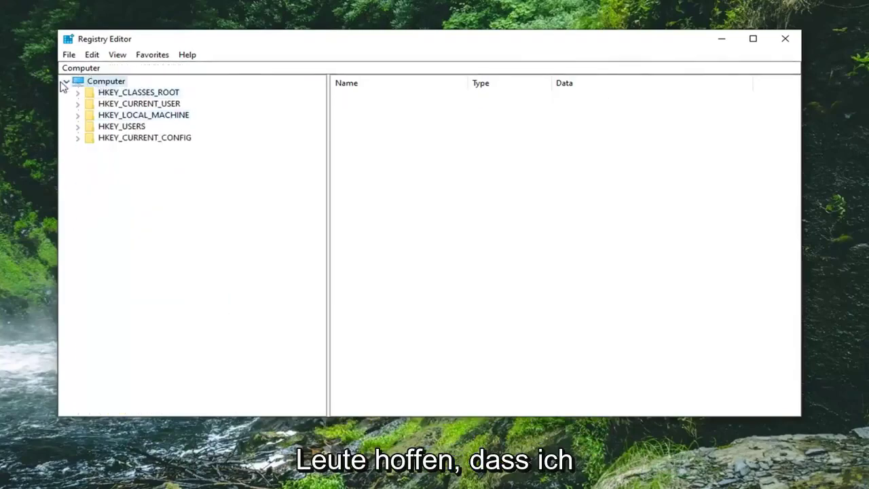